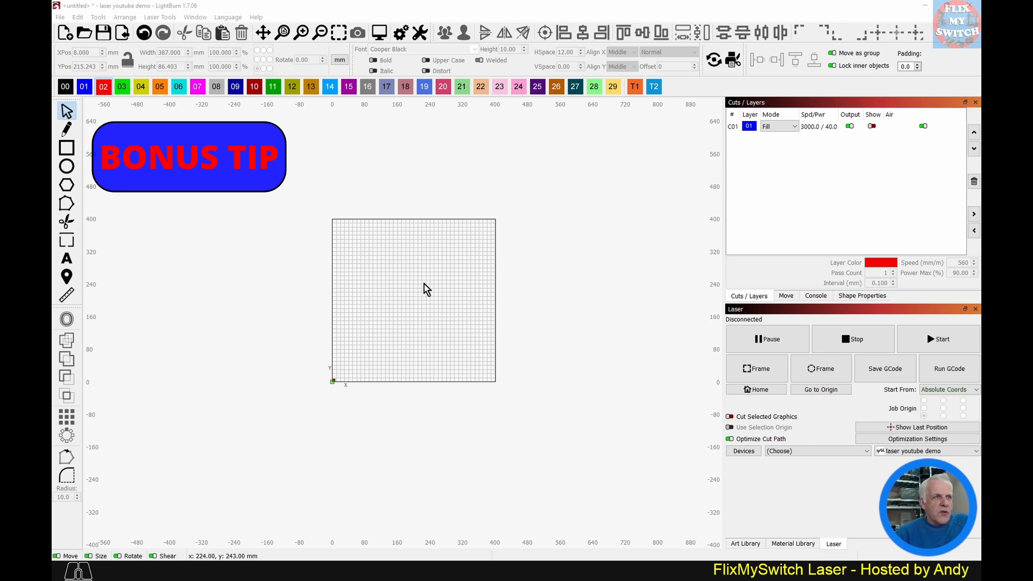
Draw an open S-shaped curve about 365 mm wide on the red layer 02 across the upper part of the work area
scroll(420, 290, up, 3)
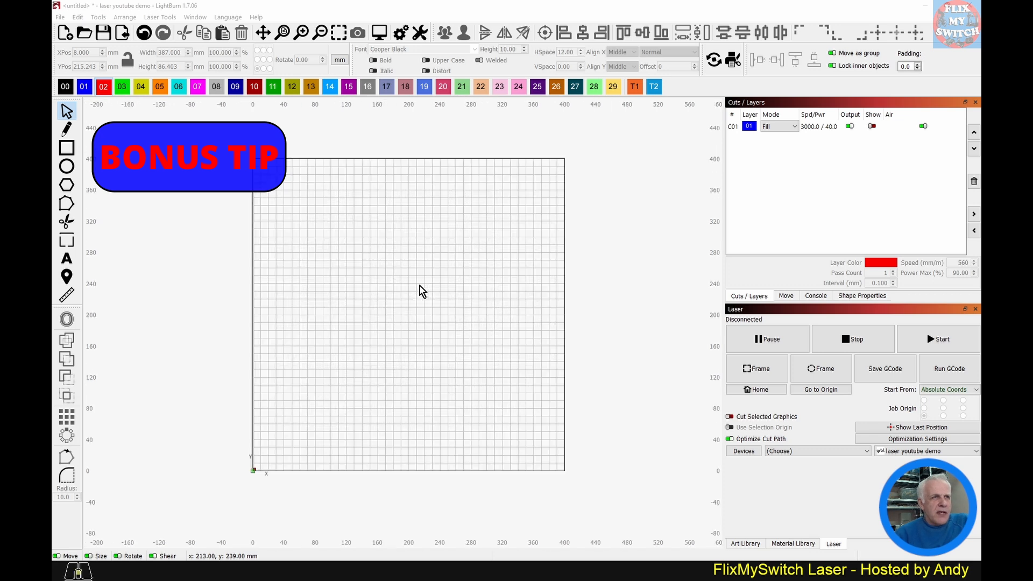
scroll(419, 291, down, 1)
scroll(420, 291, up, 2)
scroll(420, 291, down, 1)
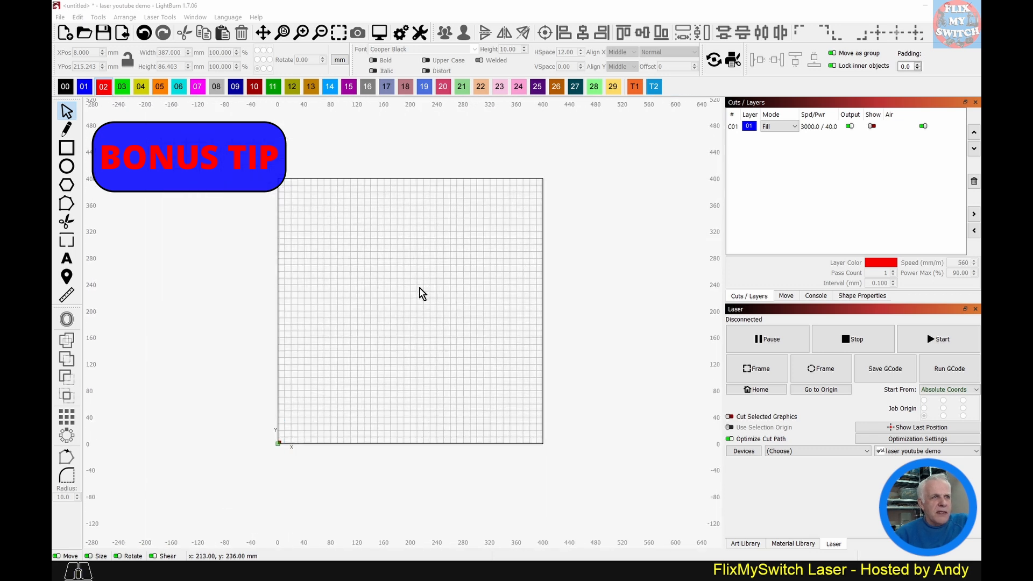
drag(418, 286, 448, 288)
scroll(448, 288, up, 3)
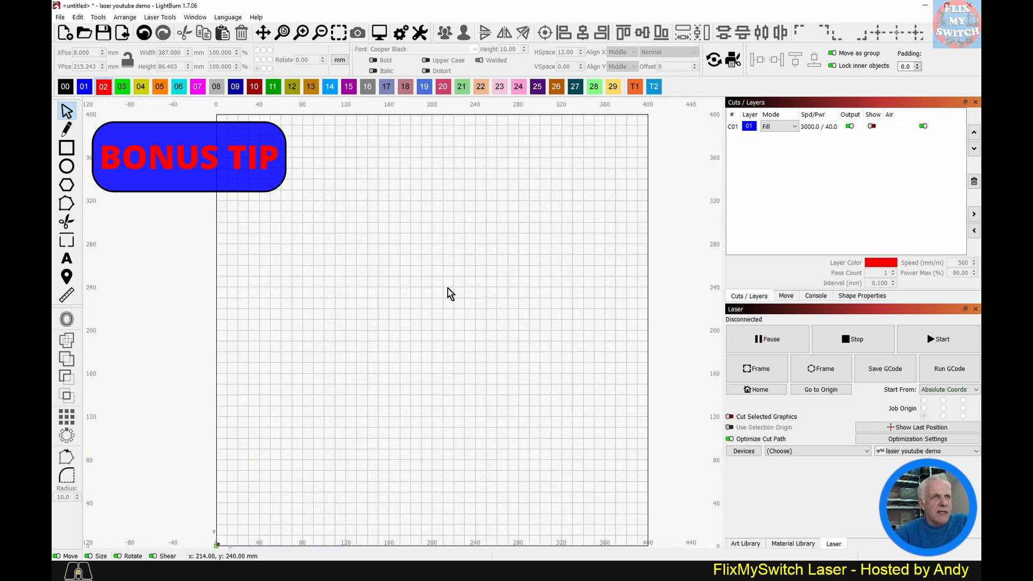
scroll(448, 288, down, 1)
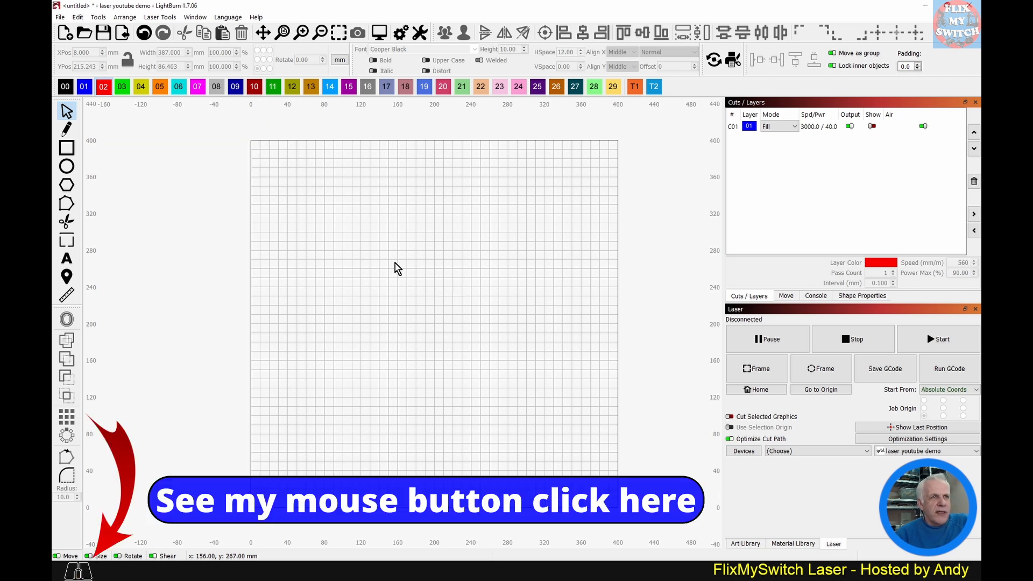
click(68, 130)
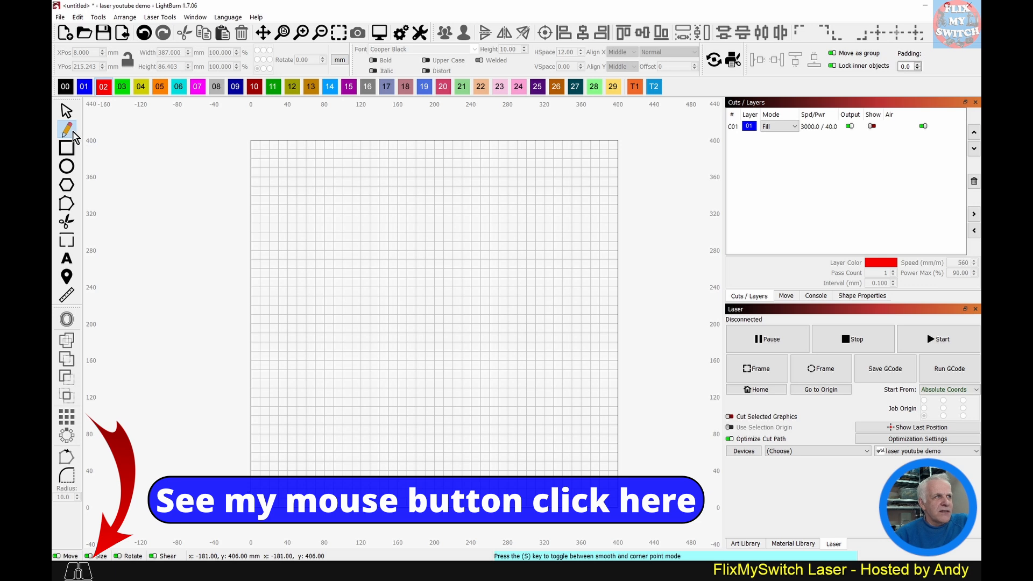
click(105, 92)
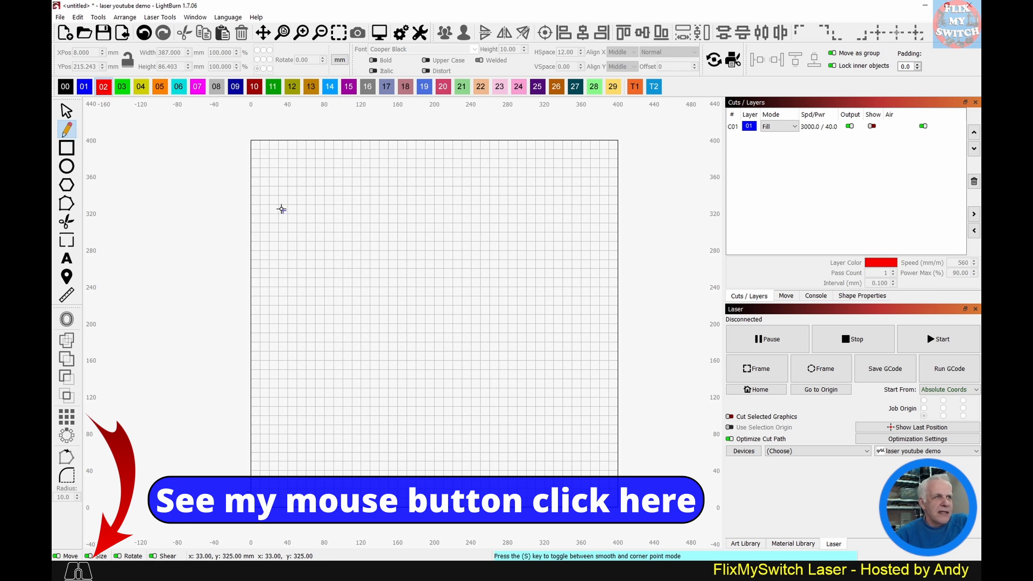
click(271, 226)
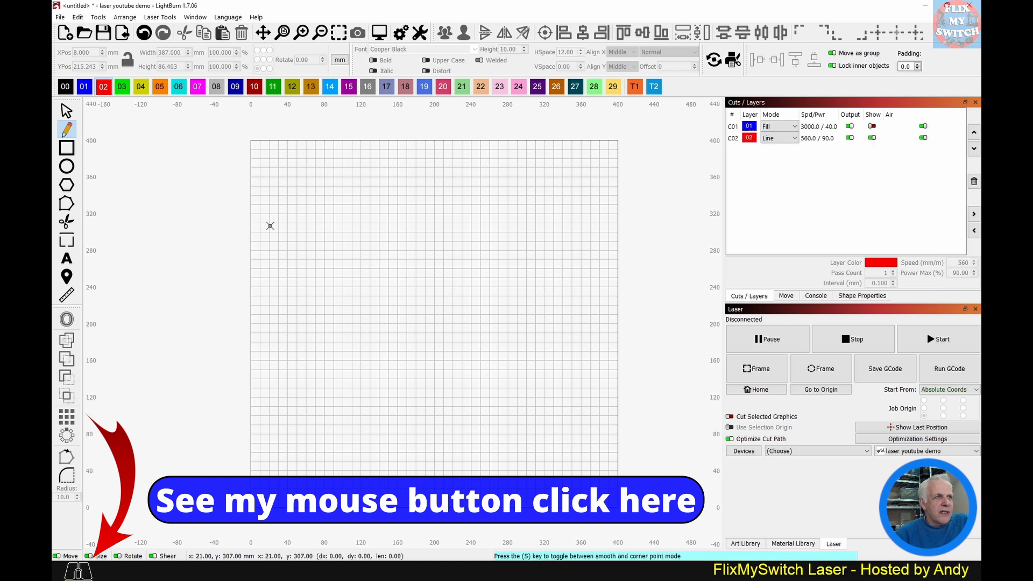
click(452, 224)
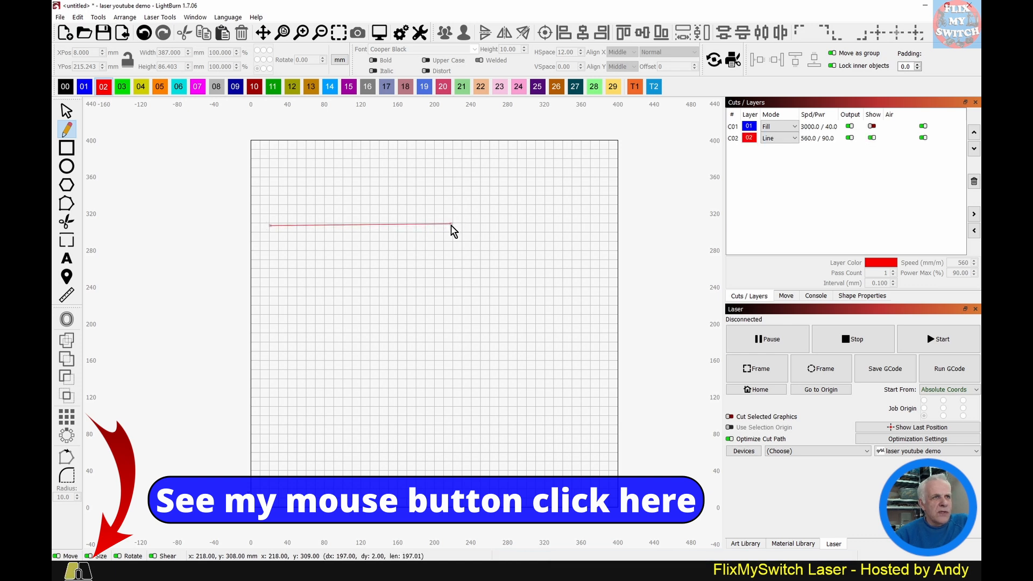
drag(452, 225, 525, 310)
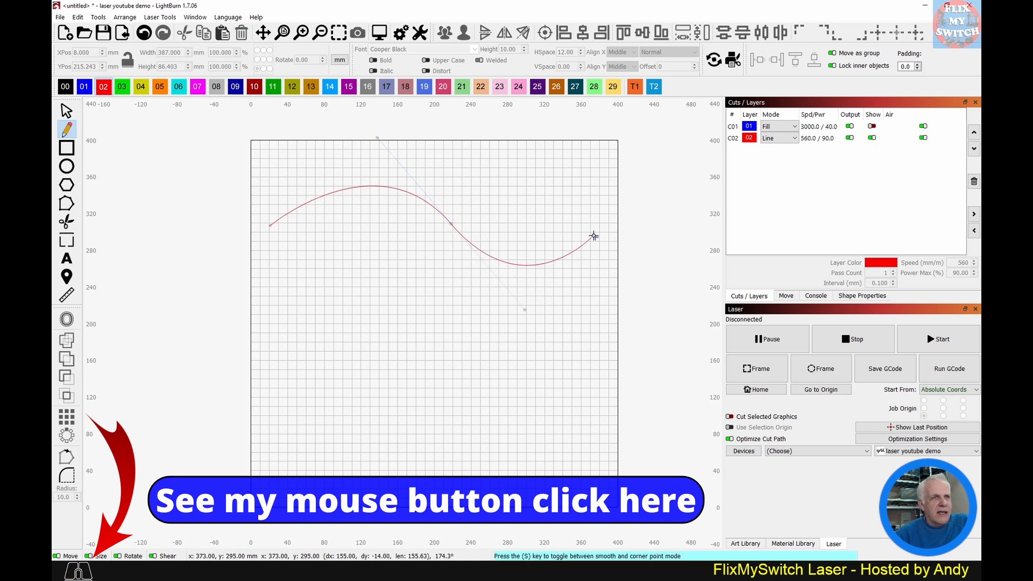
right_click(606, 199)
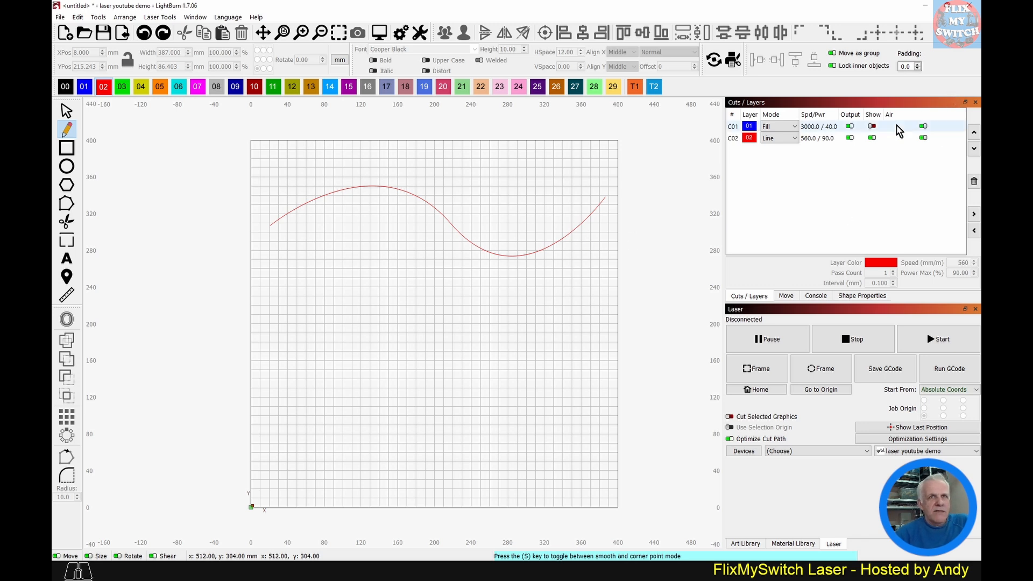
Show the blue layer 01 text and apply the red curve to it as its text path
click(873, 126)
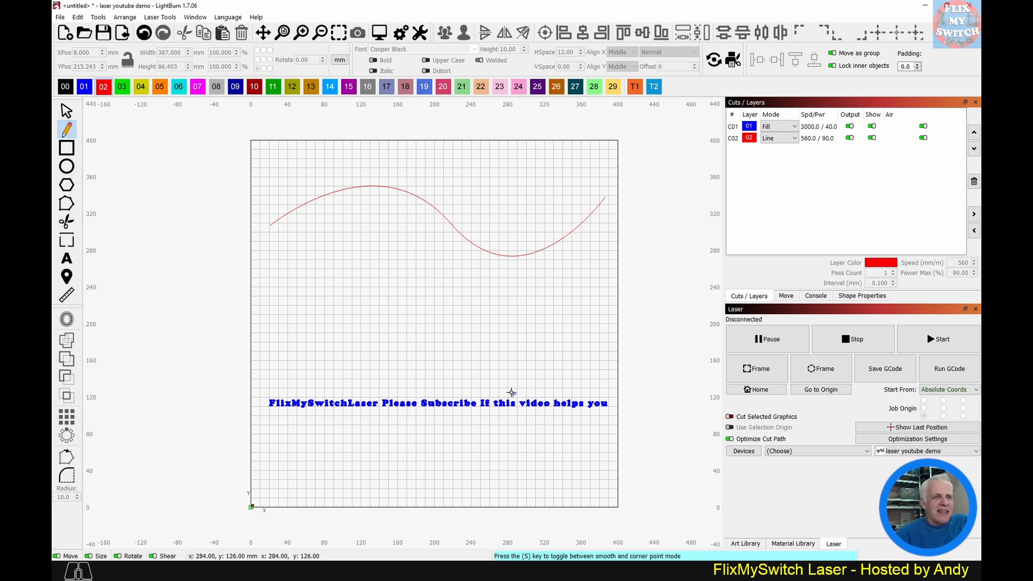
key(Escape)
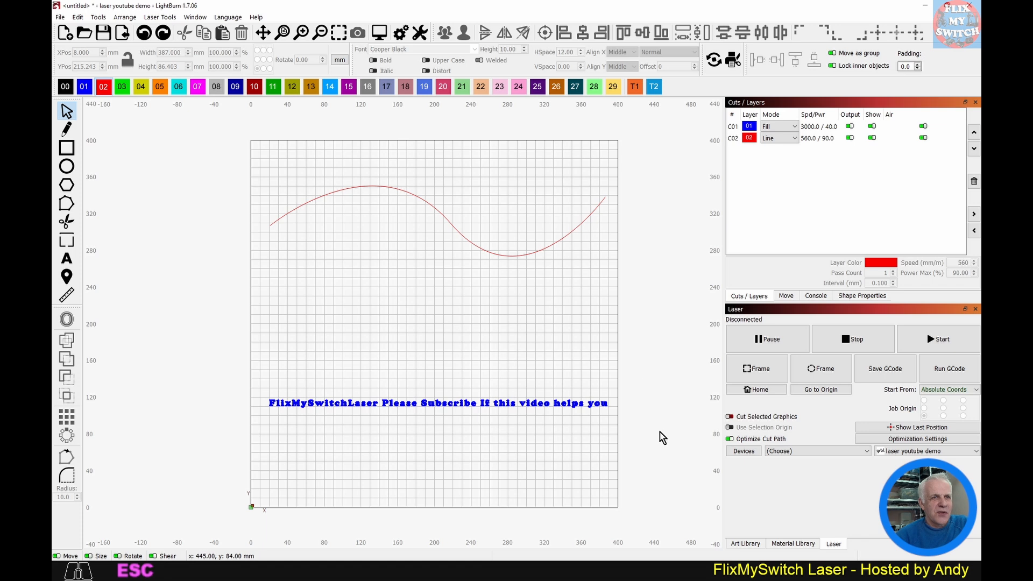
drag(657, 433, 236, 158)
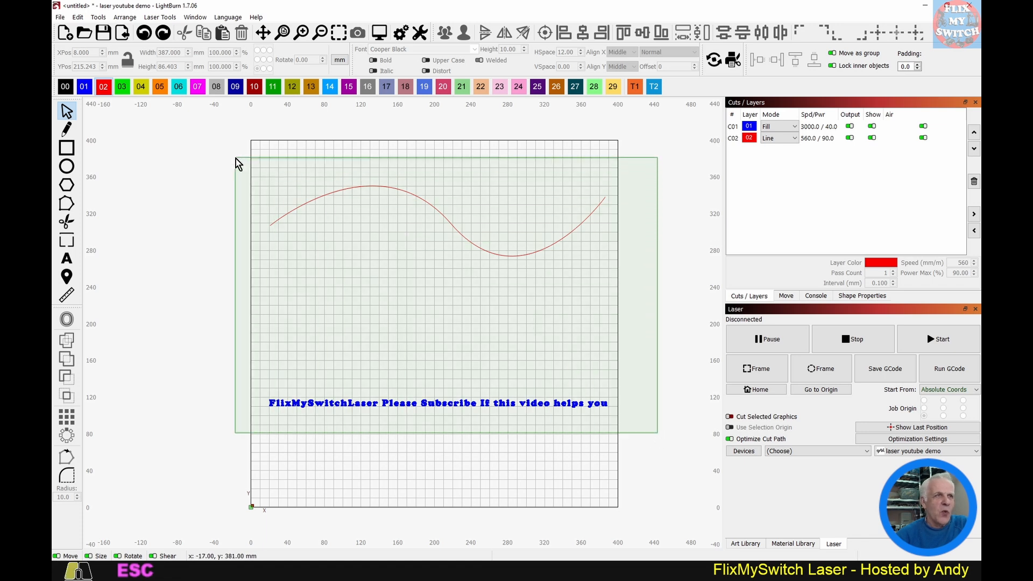
drag(235, 159, 236, 159)
right_click(383, 268)
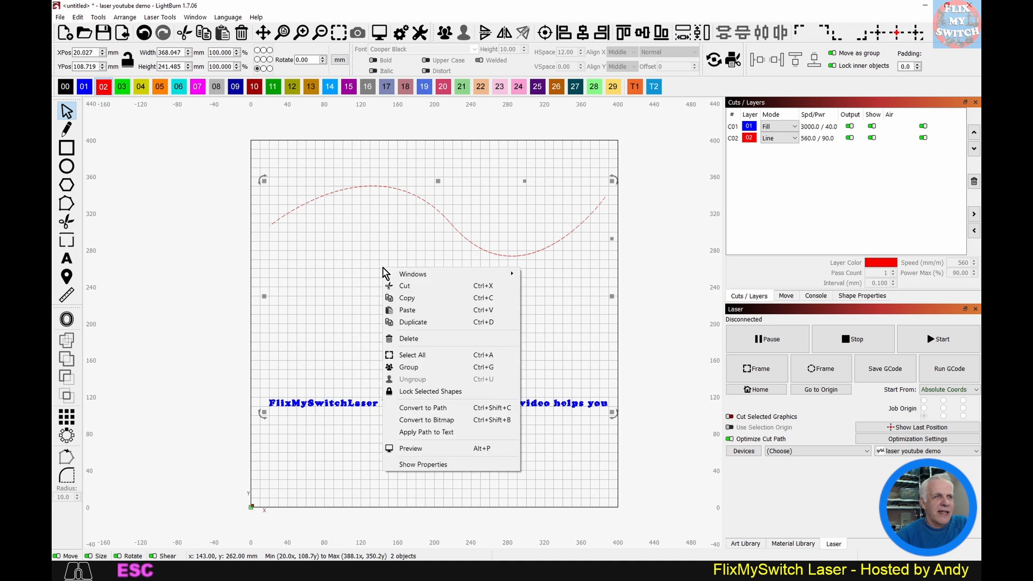
click(439, 433)
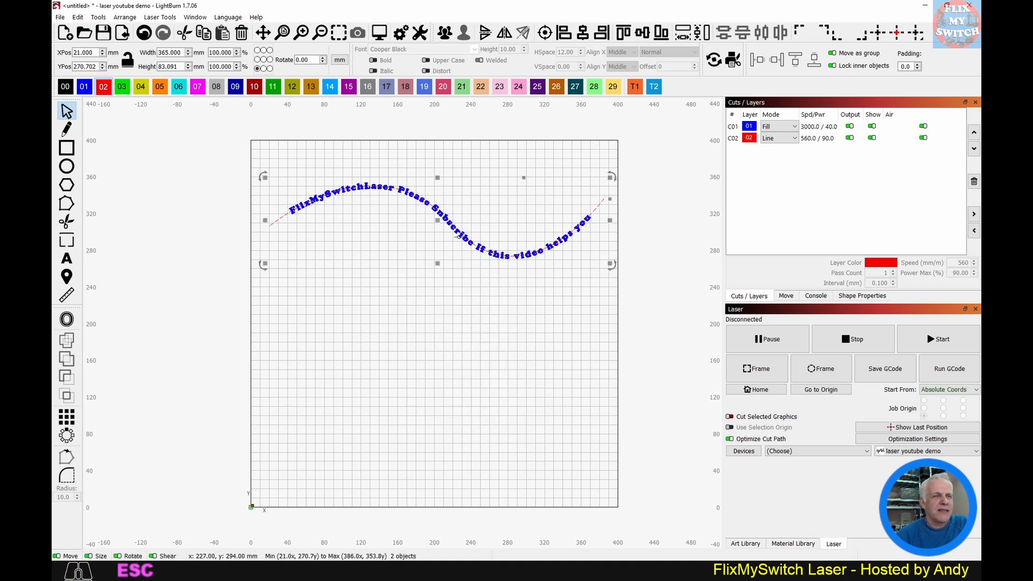
scroll(519, 237, up, 2)
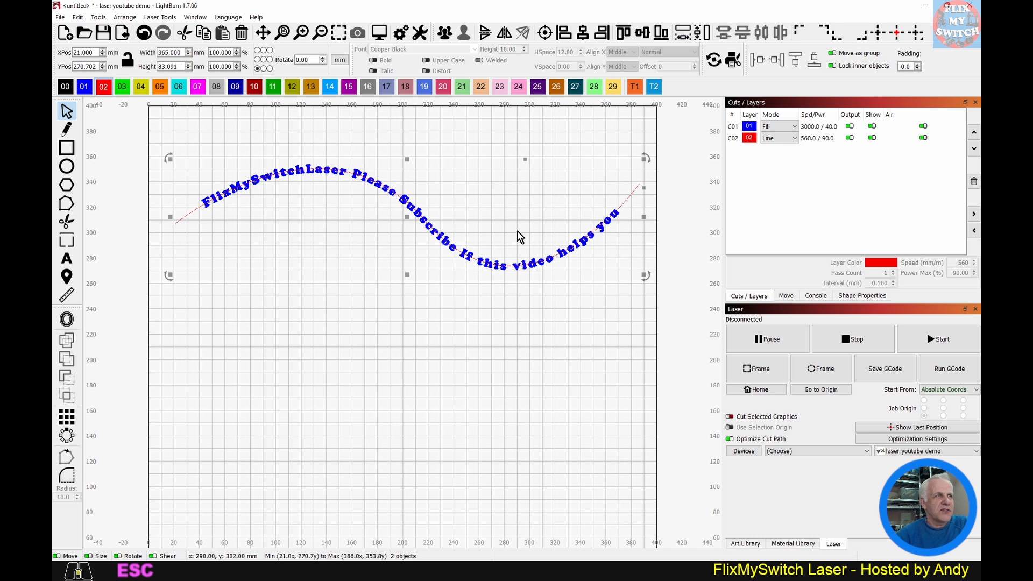
scroll(519, 238, up, 1)
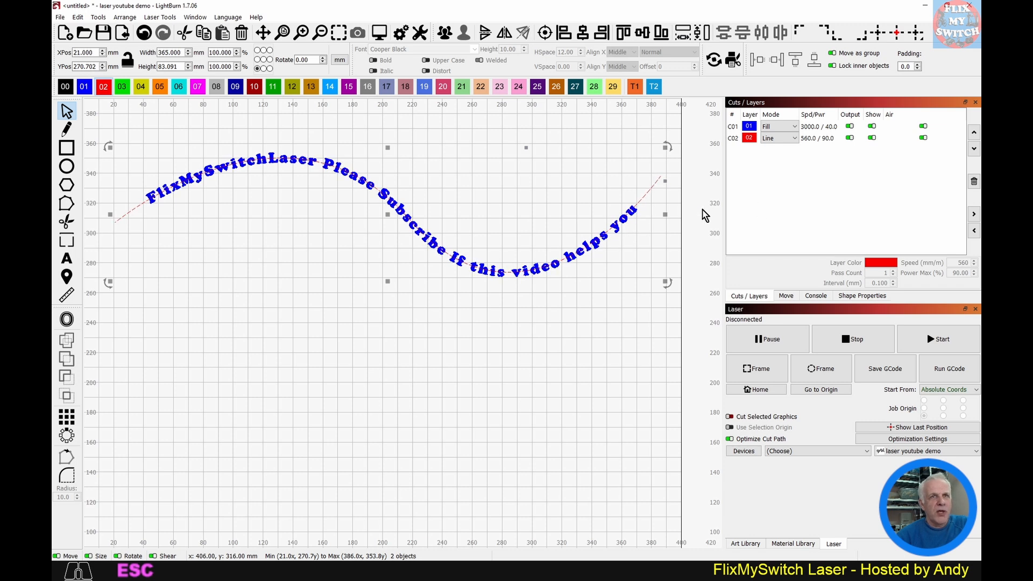
Turn off output and visibility for the red line layer 02, and switch both back on
click(851, 138)
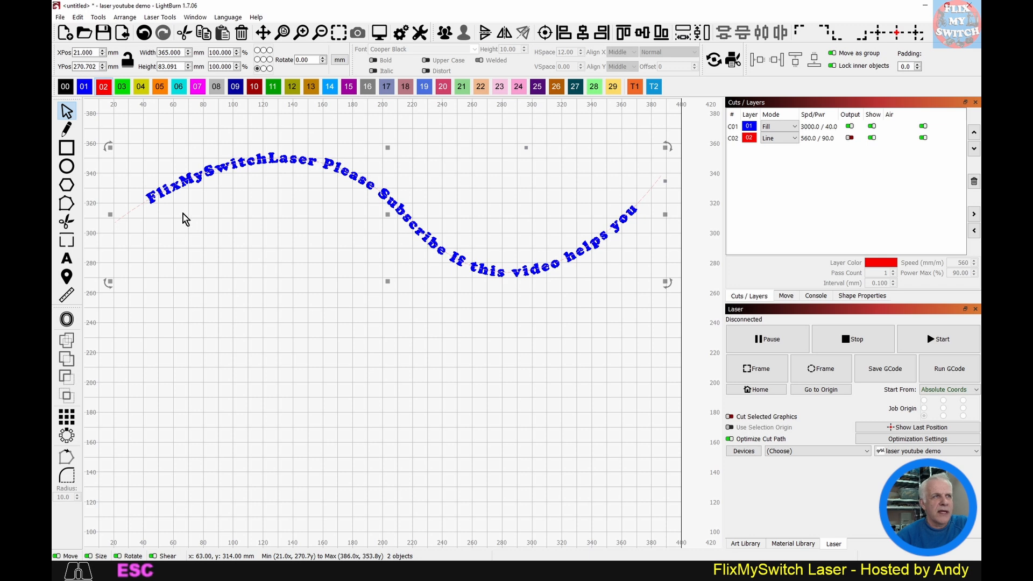
click(872, 139)
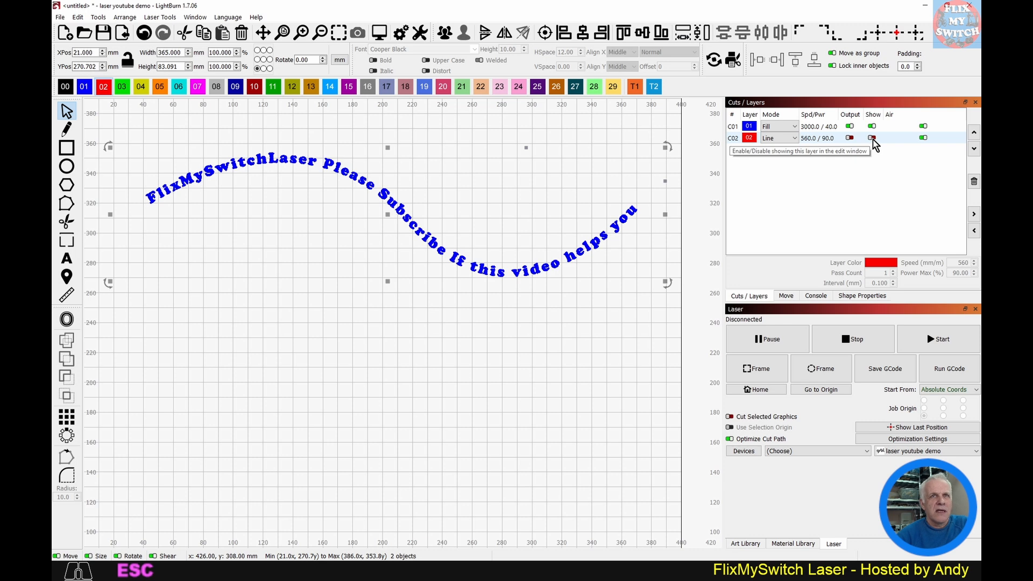
click(872, 138)
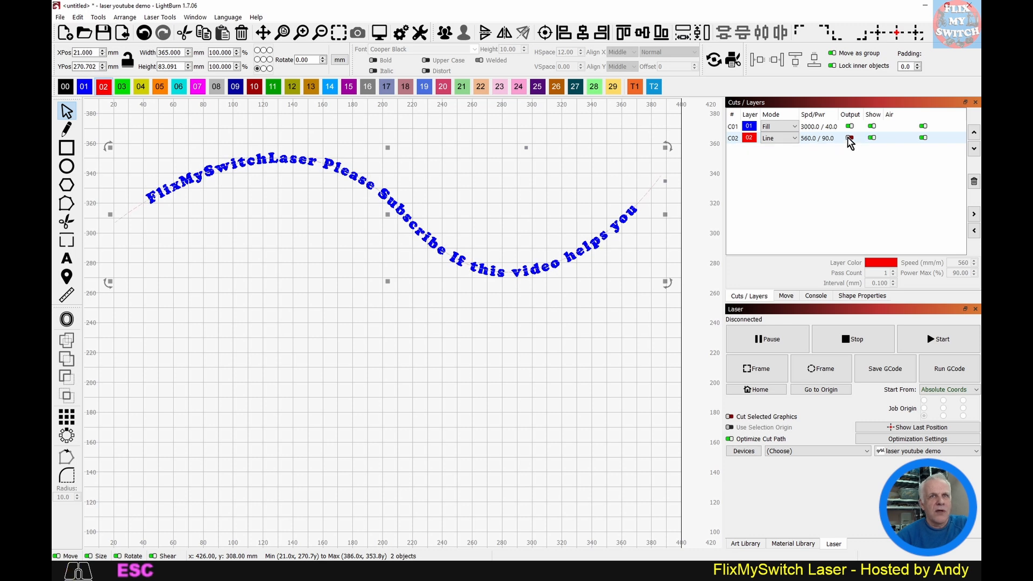
click(850, 138)
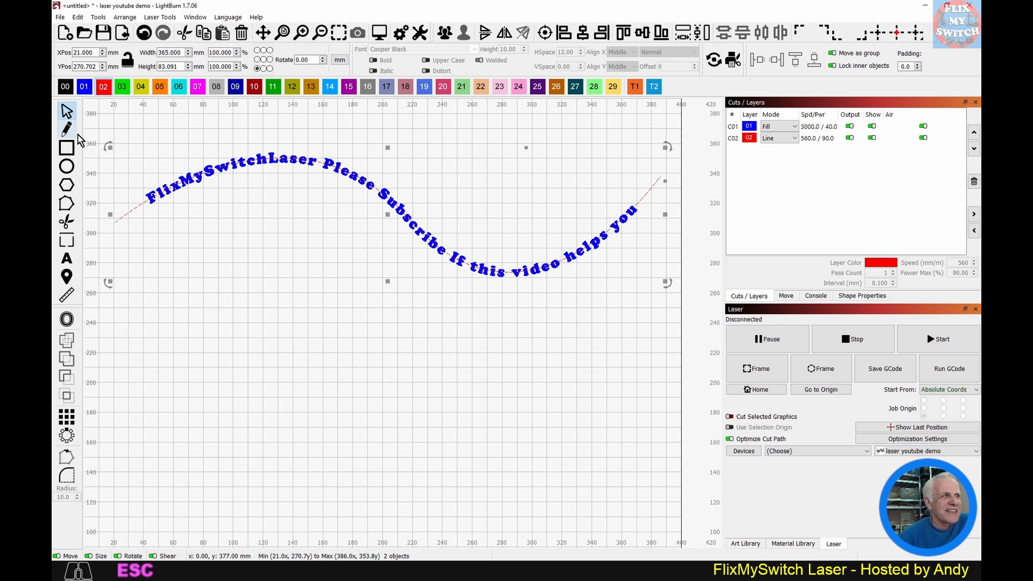
Set the curved text's horizontal spacing to 20, and try a height of 7.50 before restoring it to 10.00
click(161, 196)
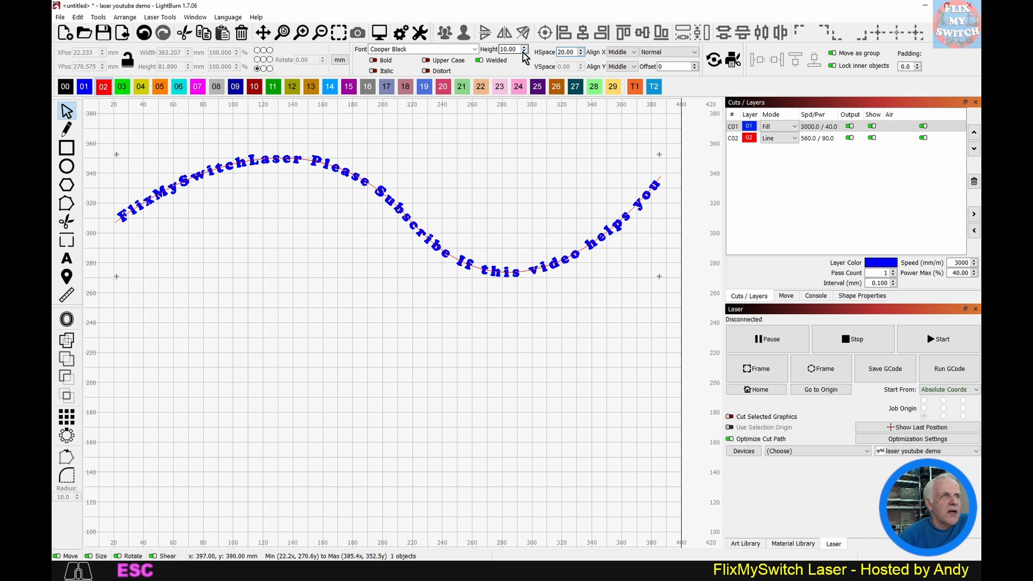
click(525, 51)
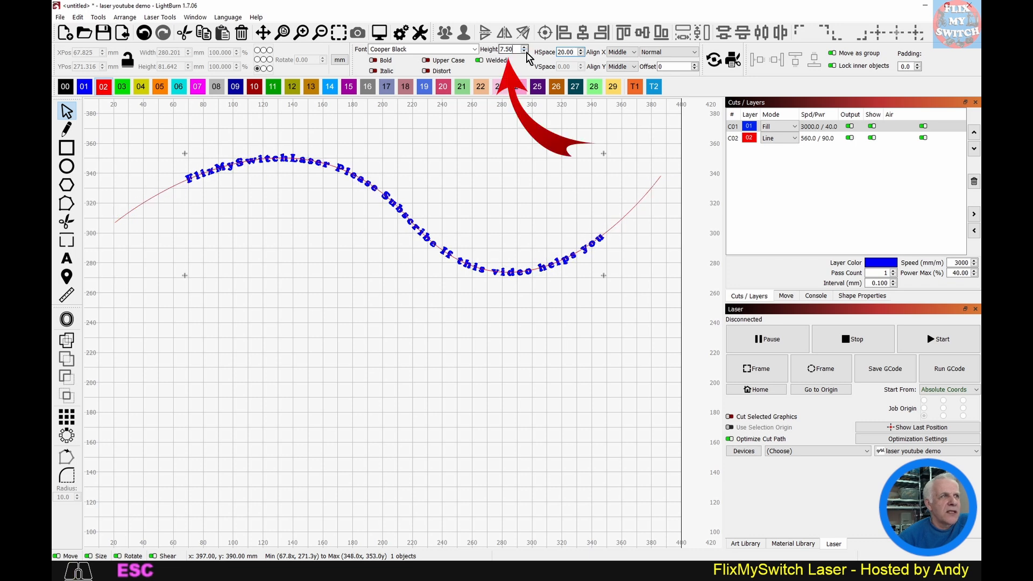
click(527, 52)
click(526, 47)
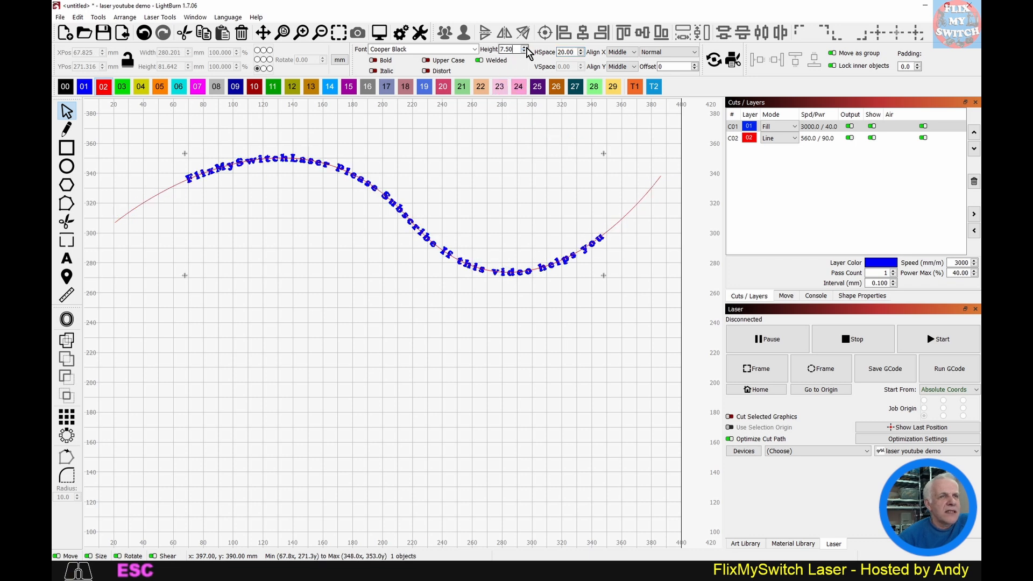
click(526, 48)
click(526, 51)
click(527, 47)
Set the curved text's height to 12
drag(517, 50, 499, 52)
text(12)
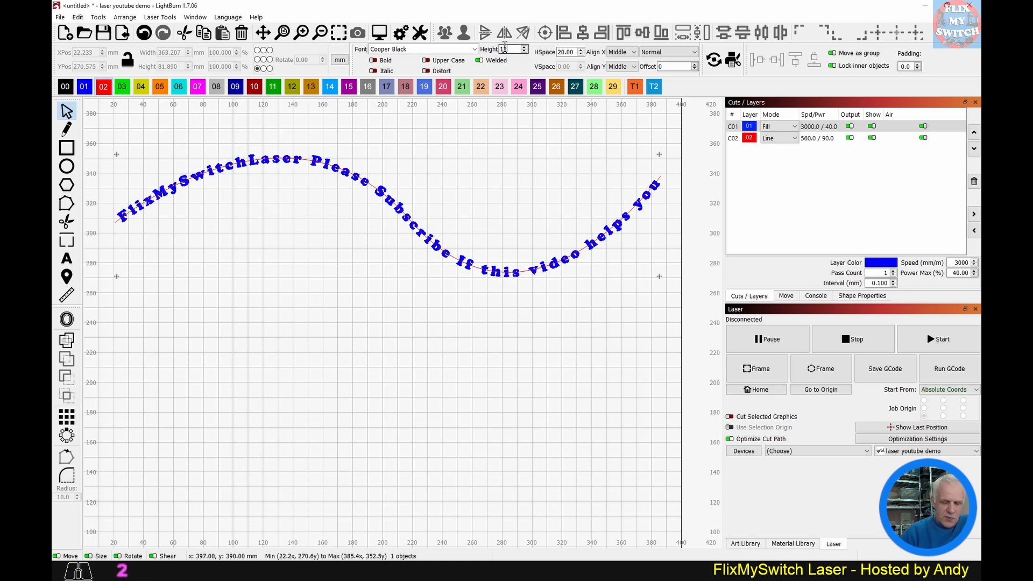
key(Return)
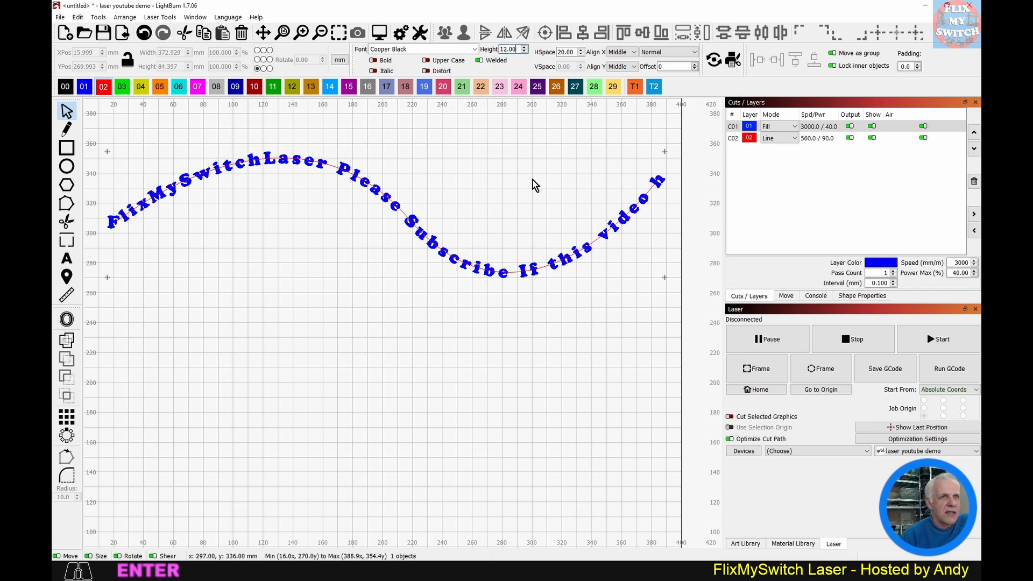
Reduce the curved text's height to 9.50 so that it fits on the path
click(525, 52)
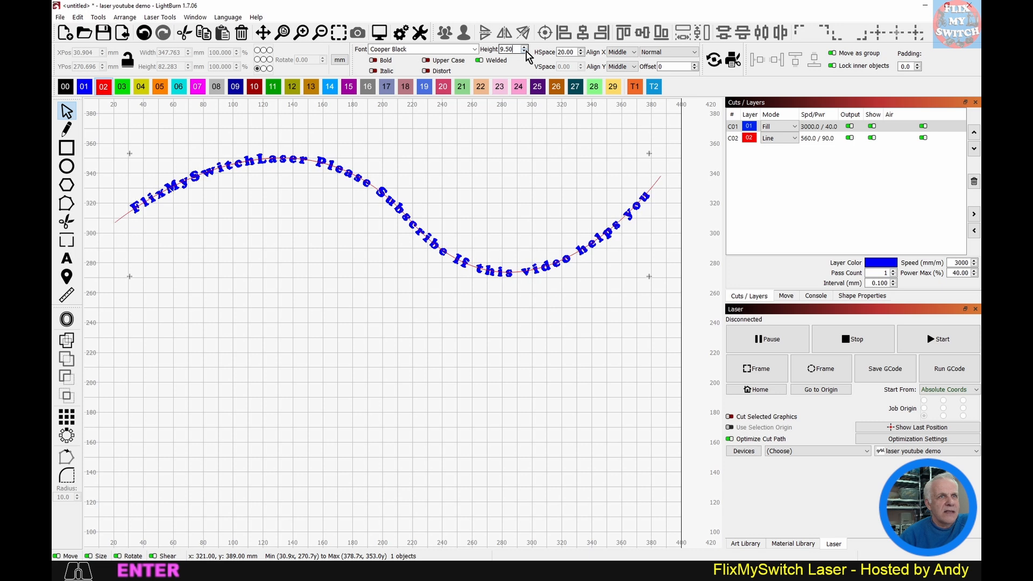
click(525, 51)
click(525, 51)
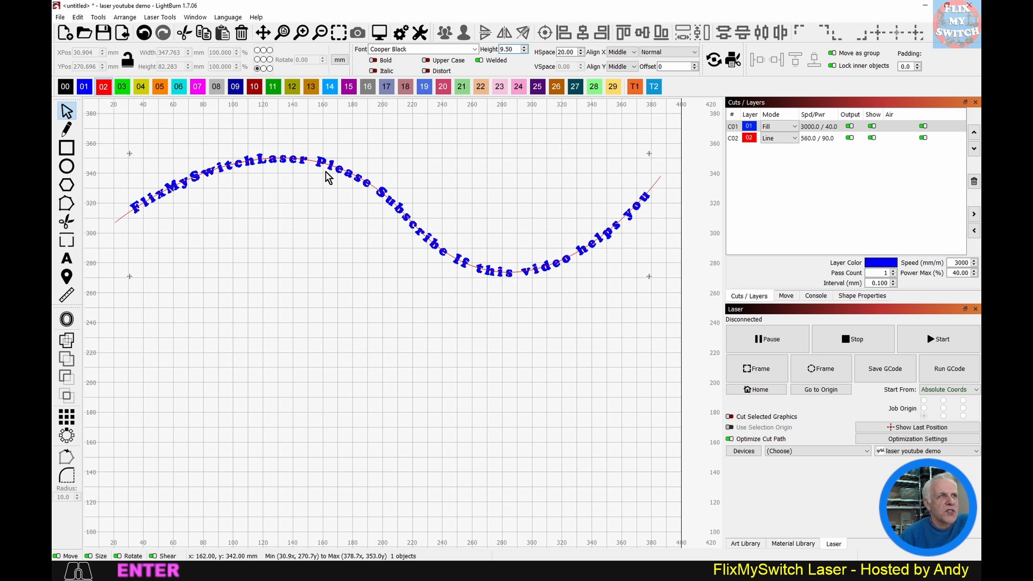
Reduce the curved text's horizontal letter spacing to 0
click(582, 55)
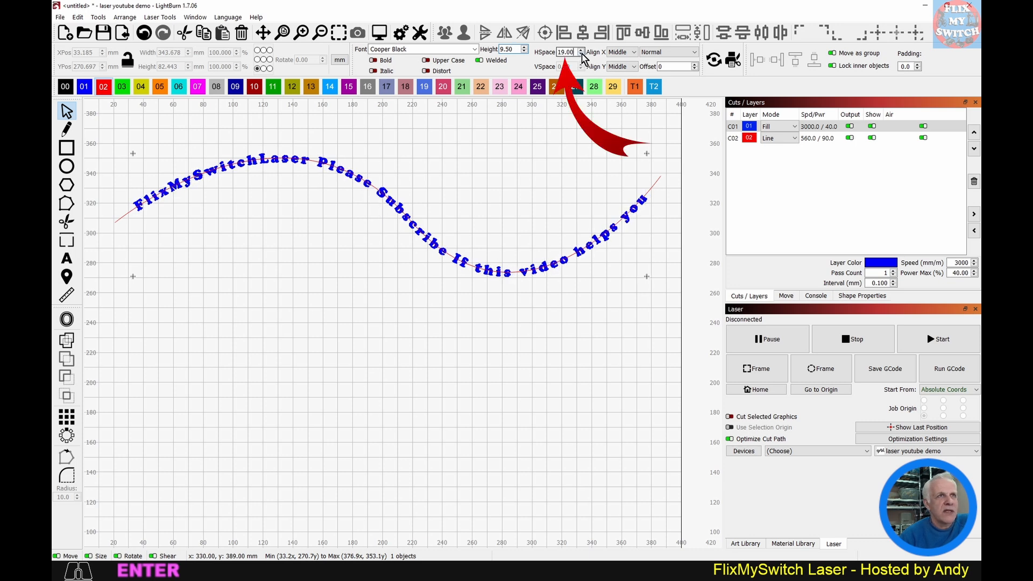
click(582, 55)
click(582, 54)
click(581, 54)
click(581, 54)
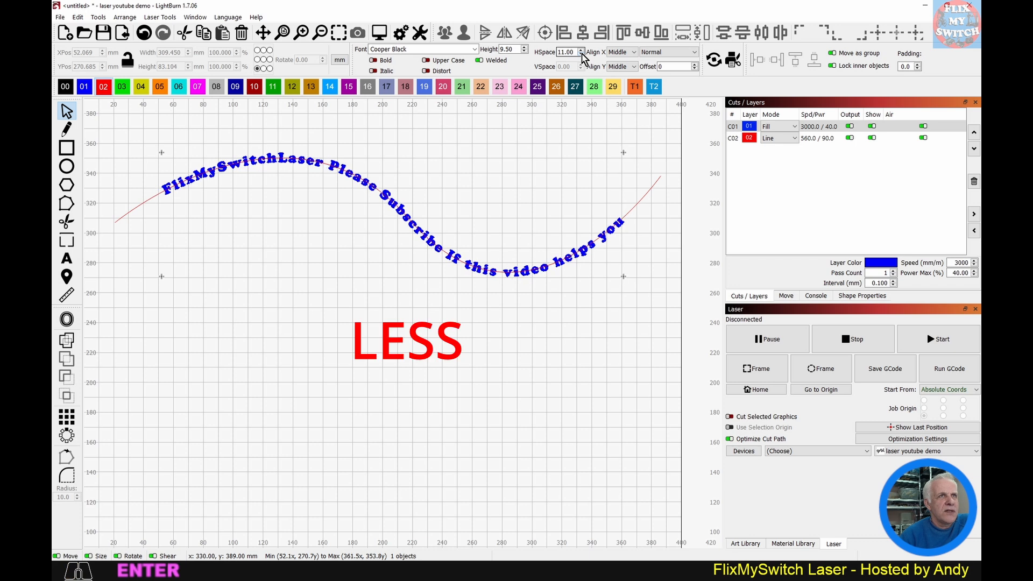
click(581, 55)
click(582, 54)
click(582, 54)
click(582, 54)
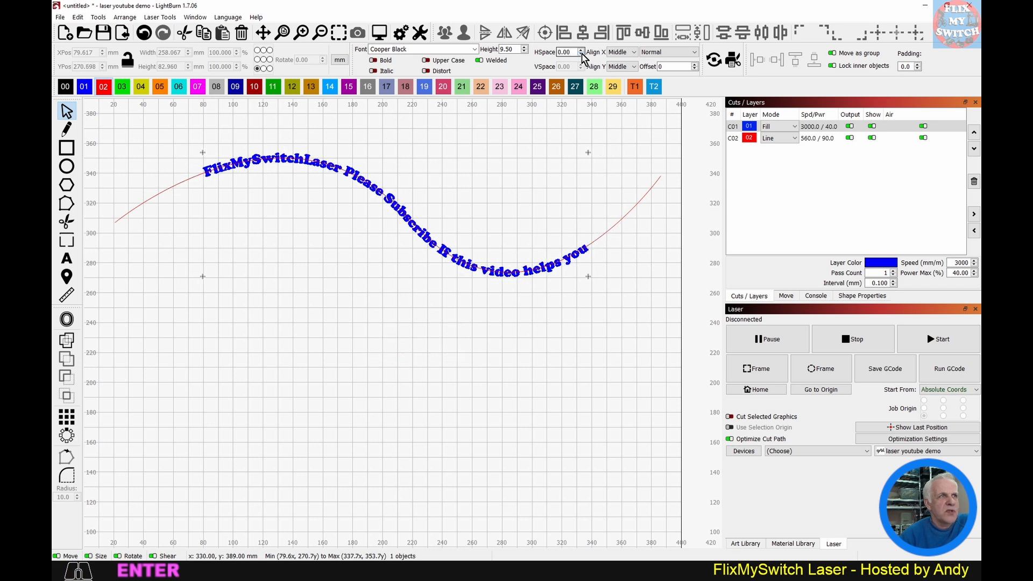
click(581, 55)
Increase the curved text's horizontal letter spacing to 20
click(581, 50)
click(581, 50)
click(581, 51)
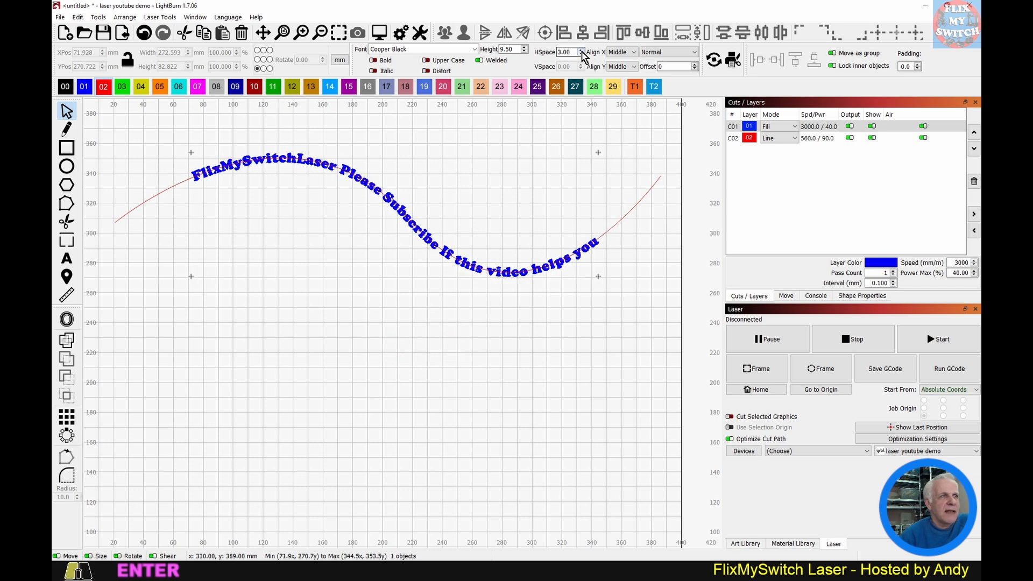
click(582, 51)
click(581, 51)
click(581, 51)
click(581, 51)
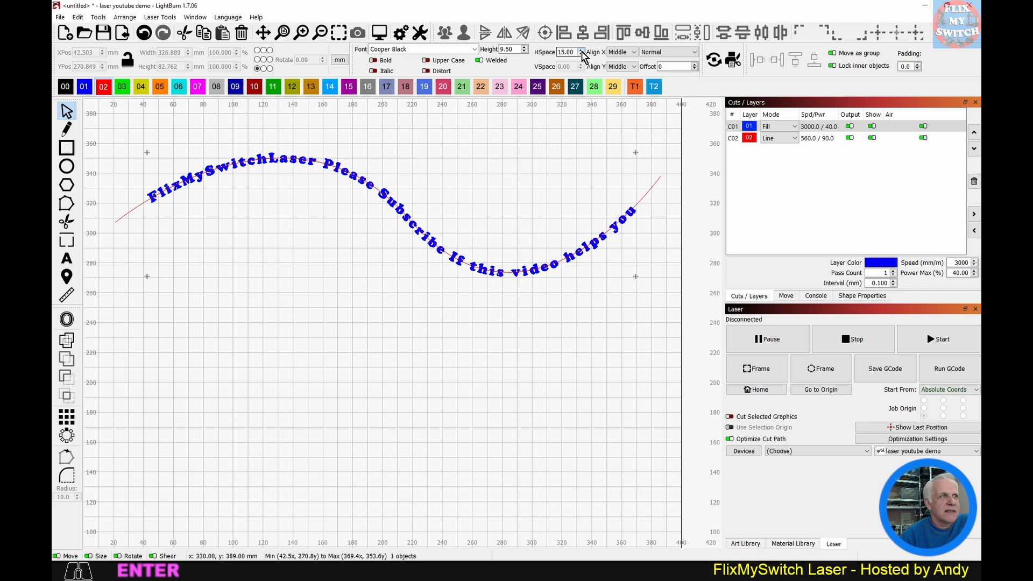
click(581, 51)
click(581, 51)
click(581, 51)
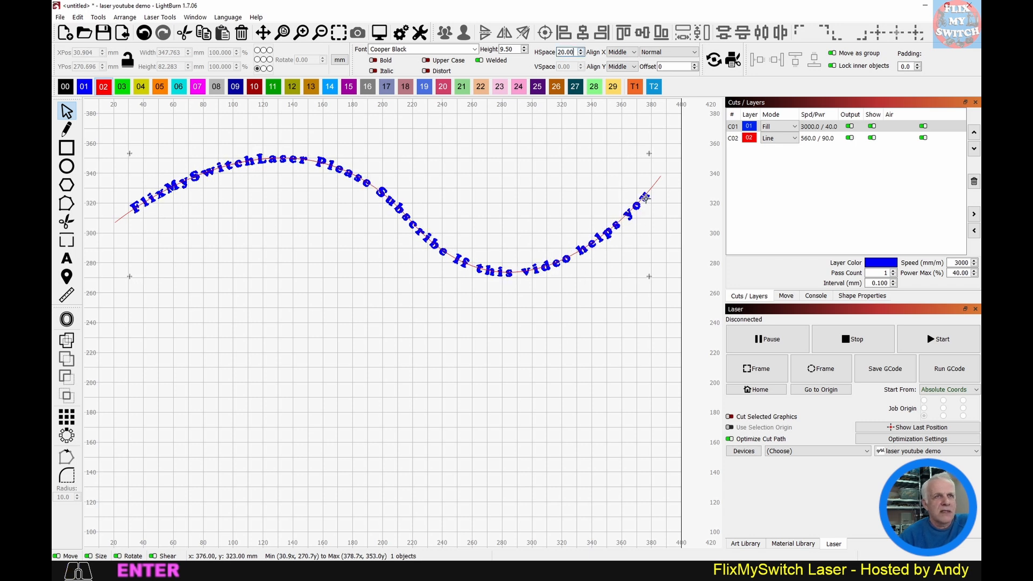
Try the Top and Bottom vertical alignments for the curved text on its path, and return the vertical alignment to Middle
click(635, 70)
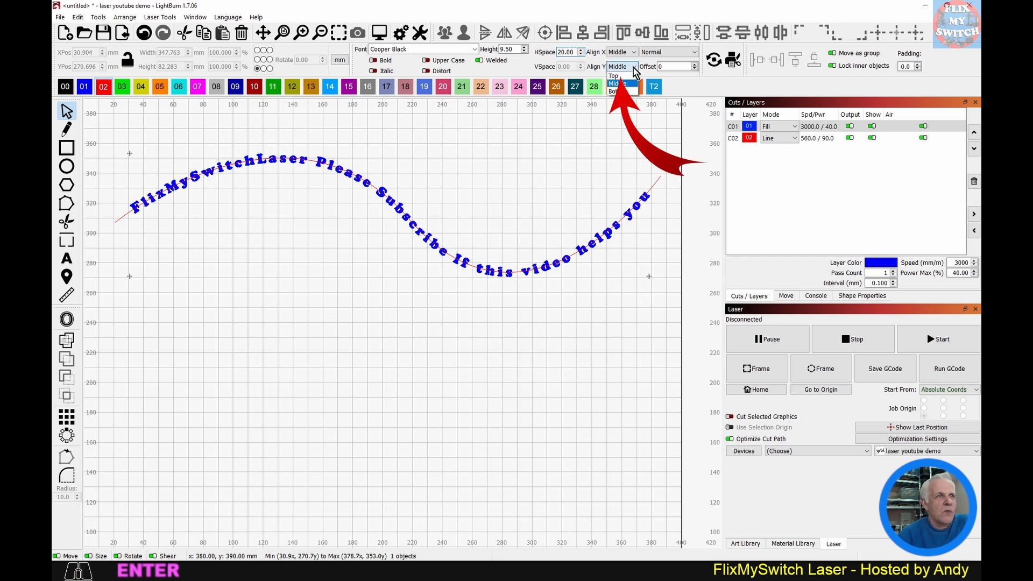
click(634, 79)
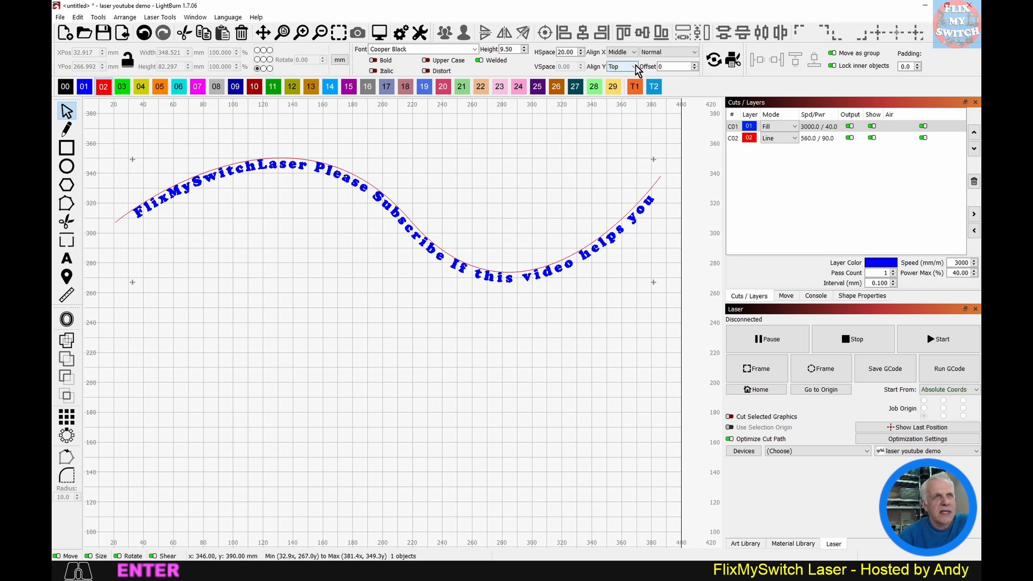
drag(635, 66, 629, 92)
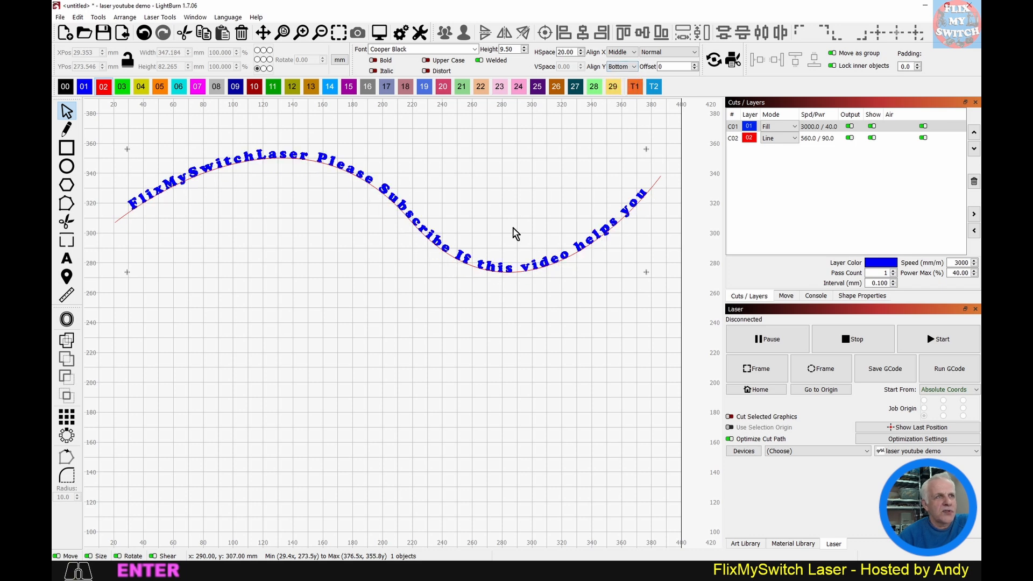
click(635, 67)
click(633, 84)
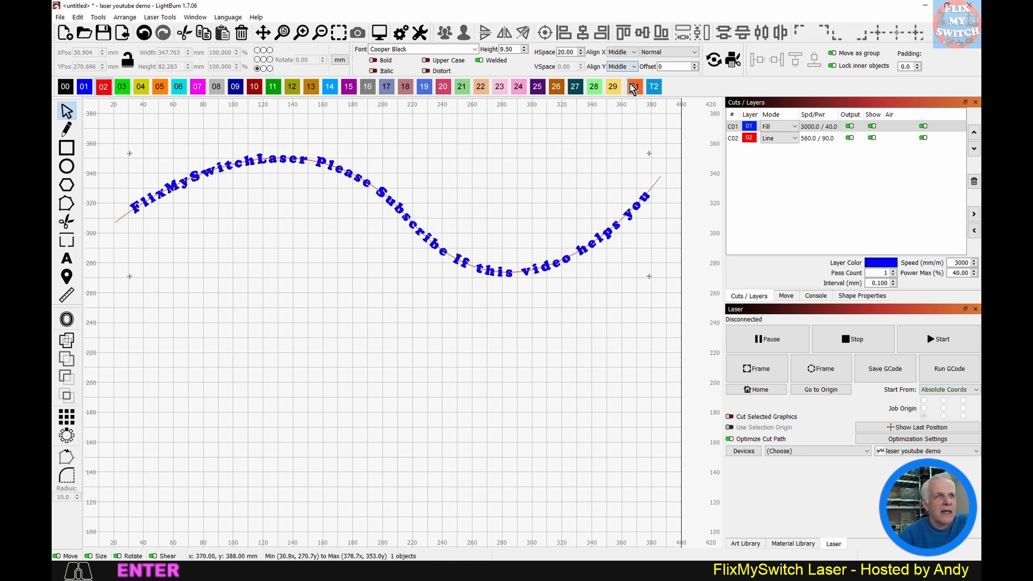
Try the Left and Right horizontal alignments for the text along the curve, and return the horizontal alignment to Middle
click(633, 52)
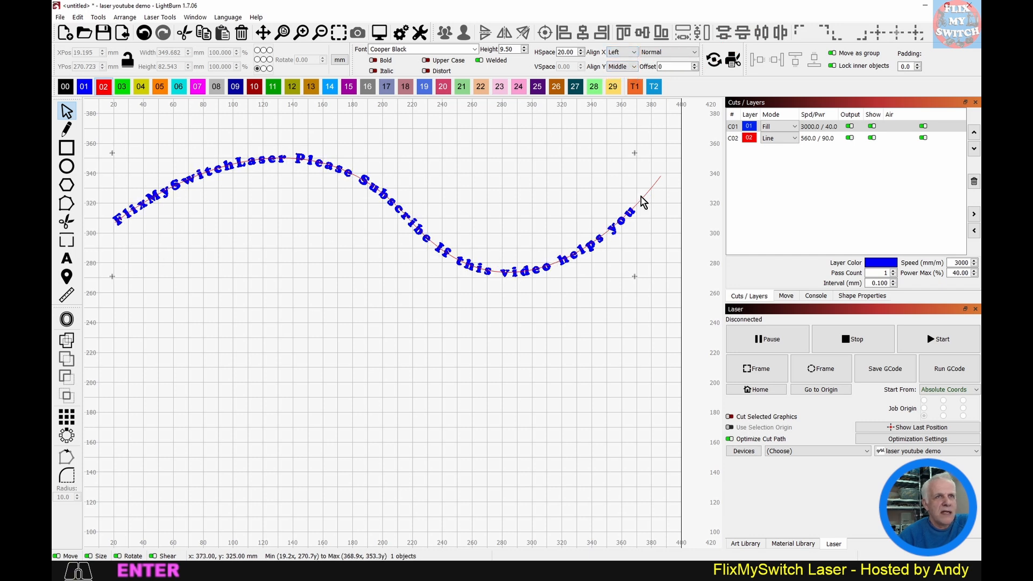
click(623, 52)
click(634, 77)
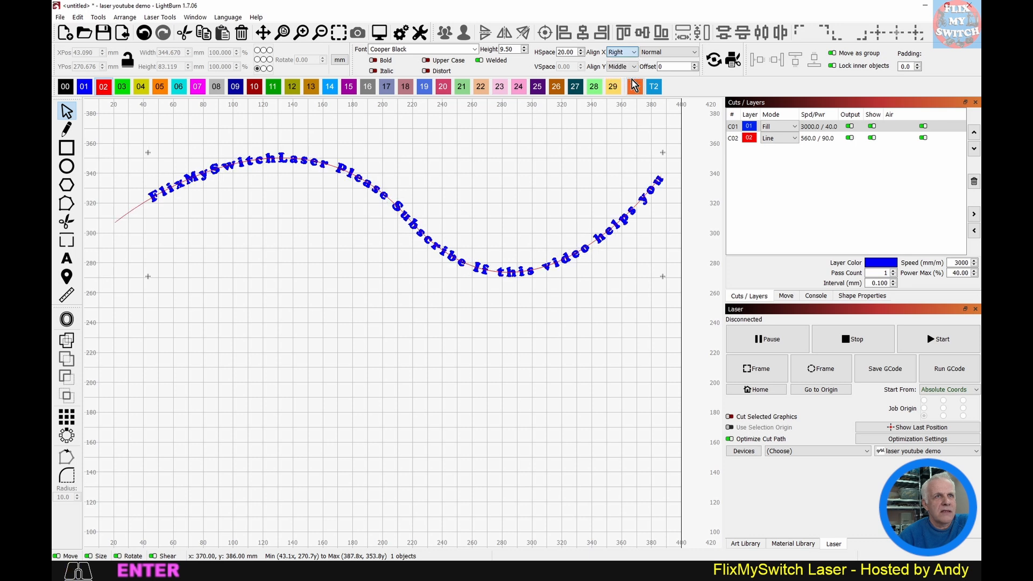
click(622, 51)
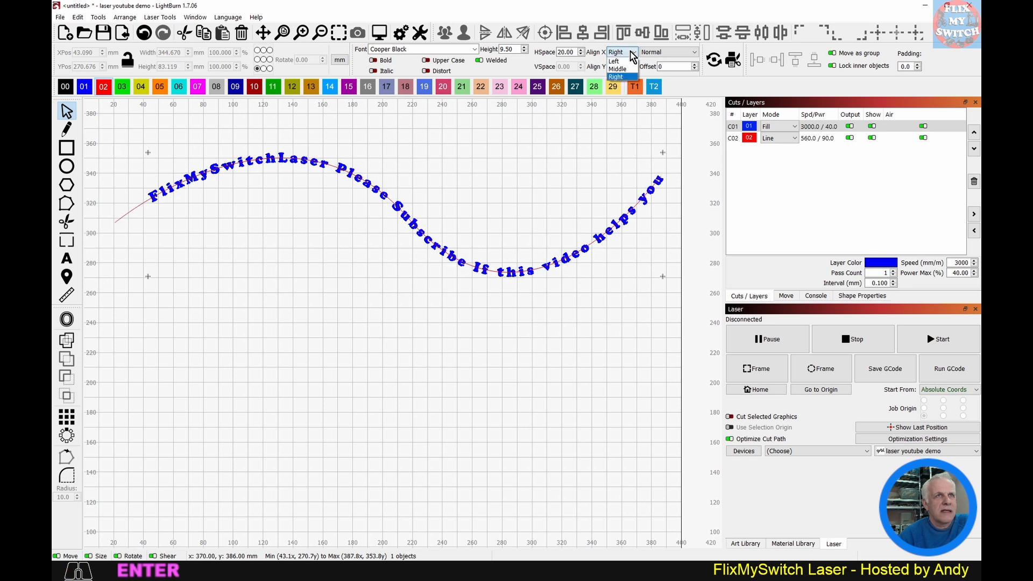
click(629, 70)
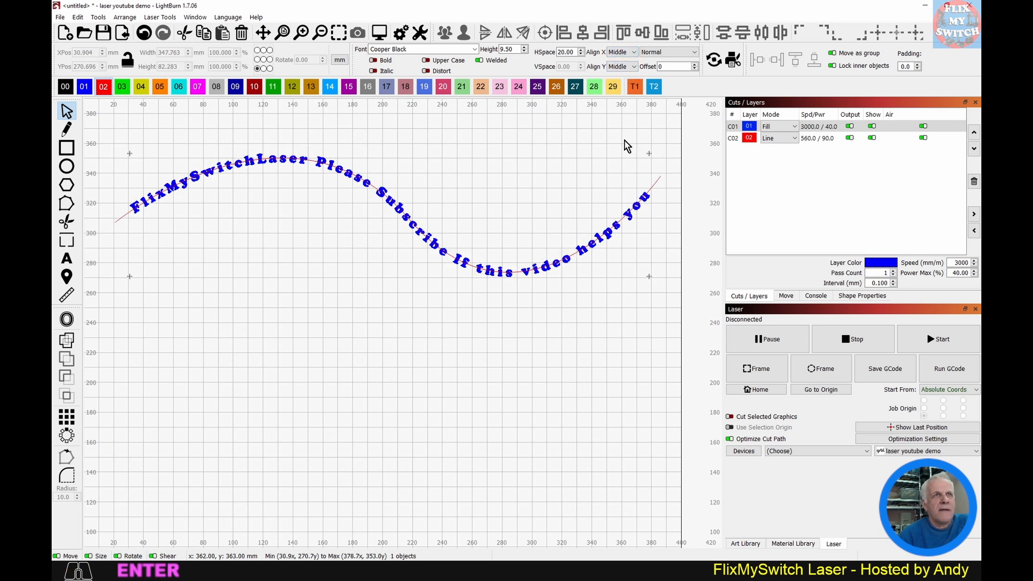